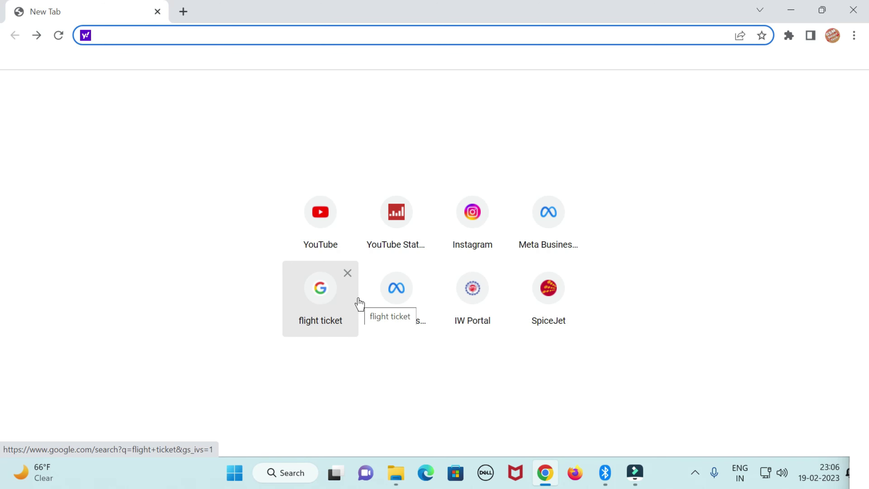
Step: Search the web for "yes net banking"
{"action": "left_click", "coordinate": [124, 36]}
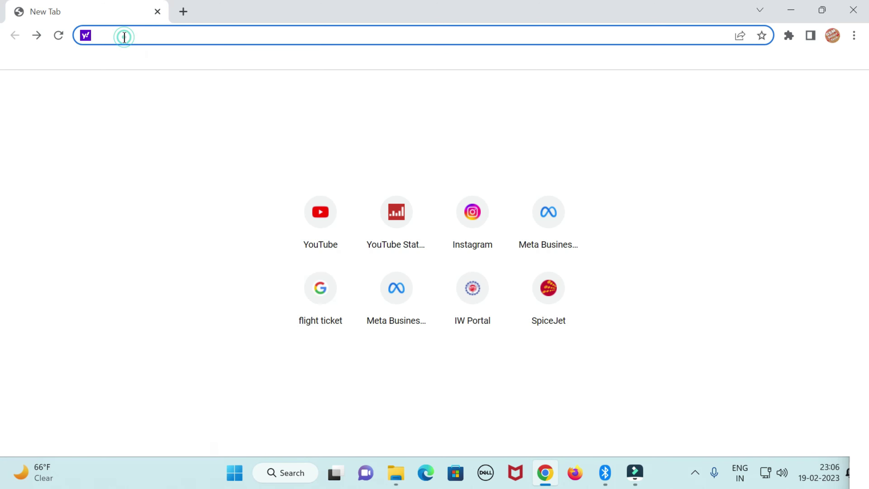
{"action": "type", "text": "ye"}
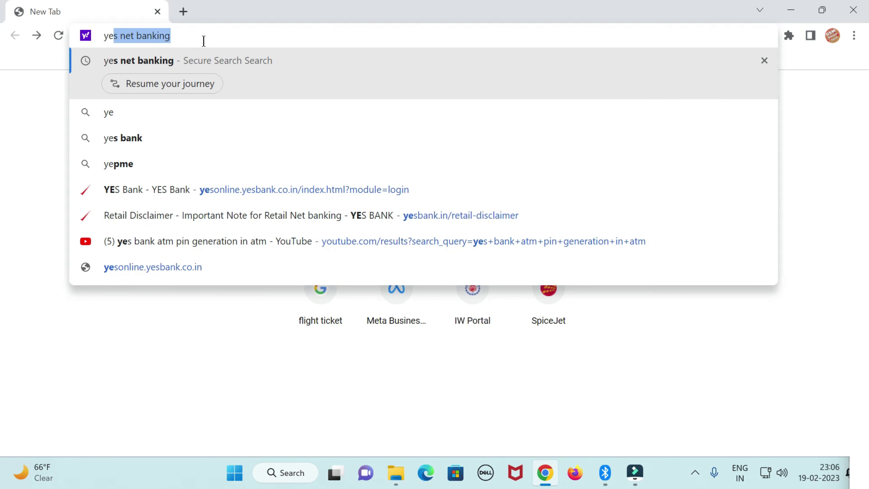
{"action": "key", "text": "Right"}
{"action": "left_click_drag", "start_coordinate": [196, 35], "coordinate": [113, 36]}
{"action": "left_click", "coordinate": [160, 17]}
{"action": "key", "text": "Return"}
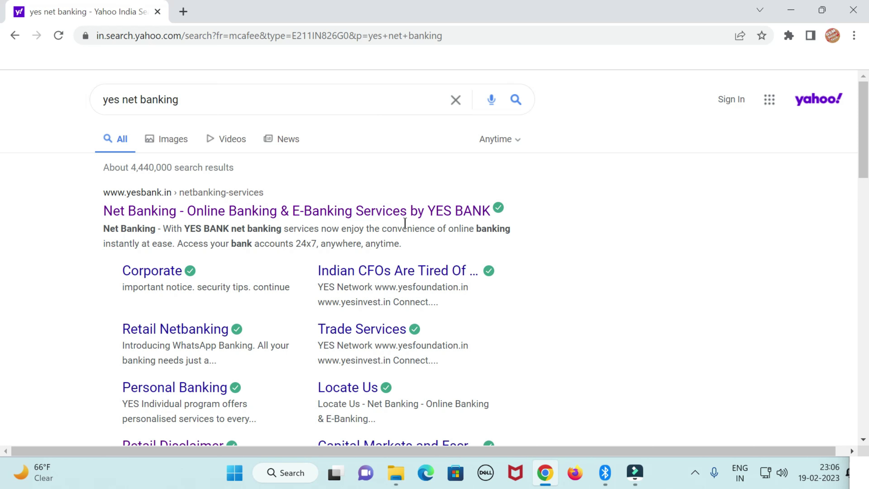
Step: Open YES BANK's Net Banking page from the search results and continue to the YES Online login page
{"action": "left_click", "coordinate": [276, 215]}
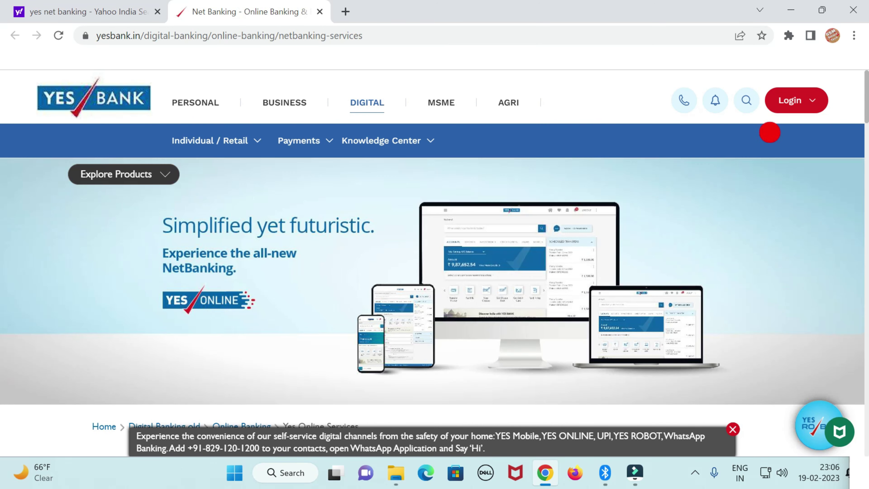
{"action": "left_click", "coordinate": [797, 103]}
{"action": "left_click", "coordinate": [582, 209]}
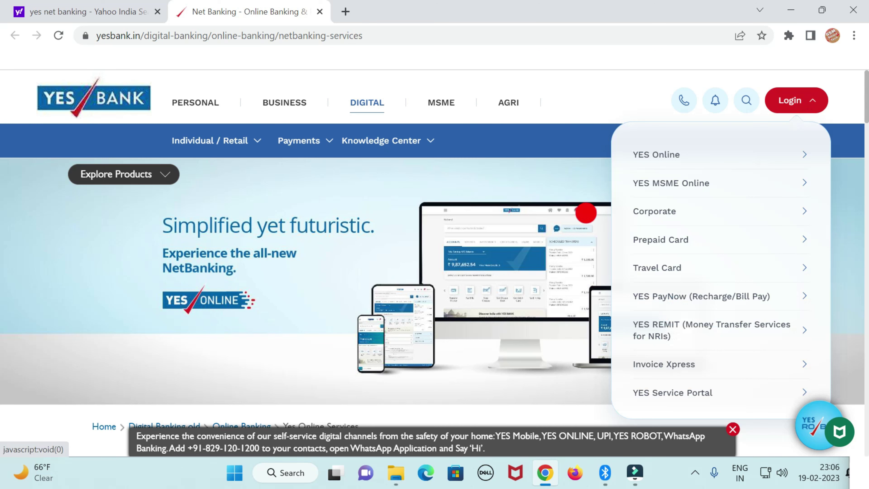
{"action": "scroll", "coordinate": [388, 262], "scroll_direction": "down", "scroll_amount": 6}
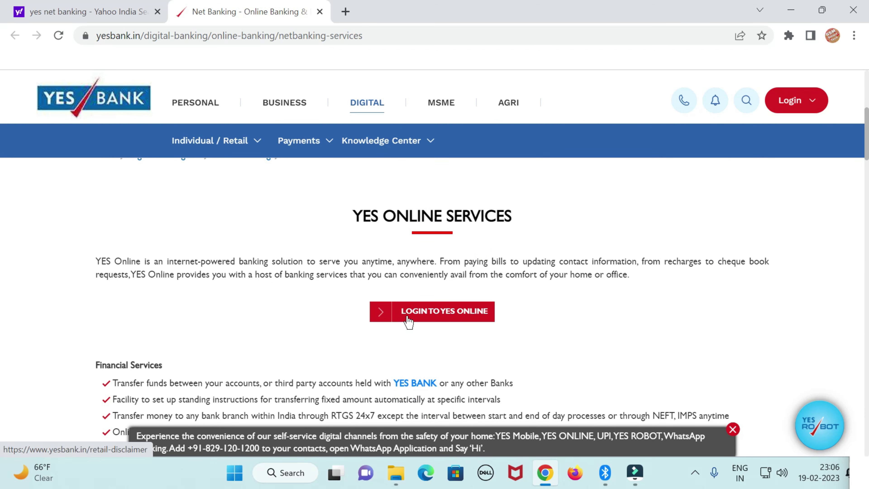
{"action": "left_click", "coordinate": [434, 311]}
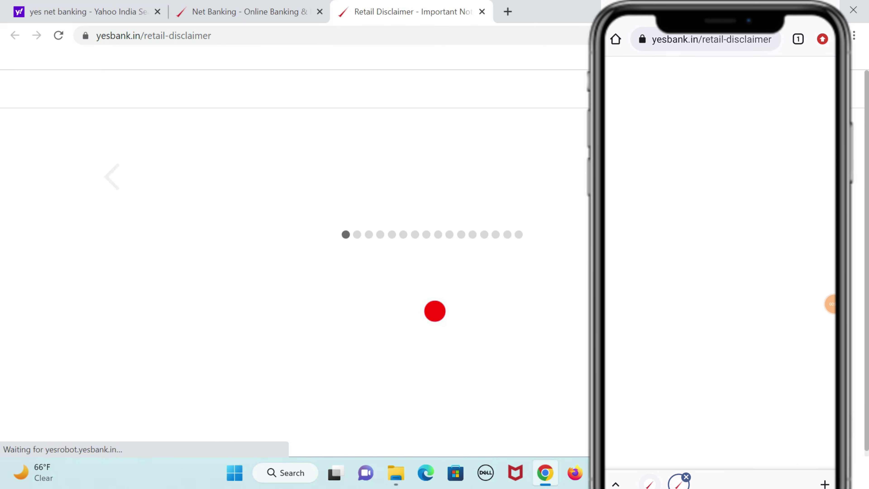
{"action": "left_click", "coordinate": [435, 332]}
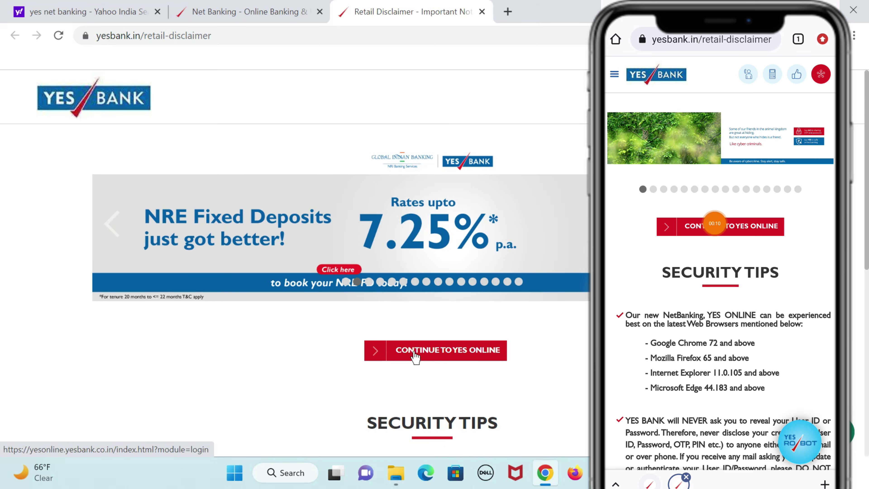
{"action": "left_click", "coordinate": [444, 350]}
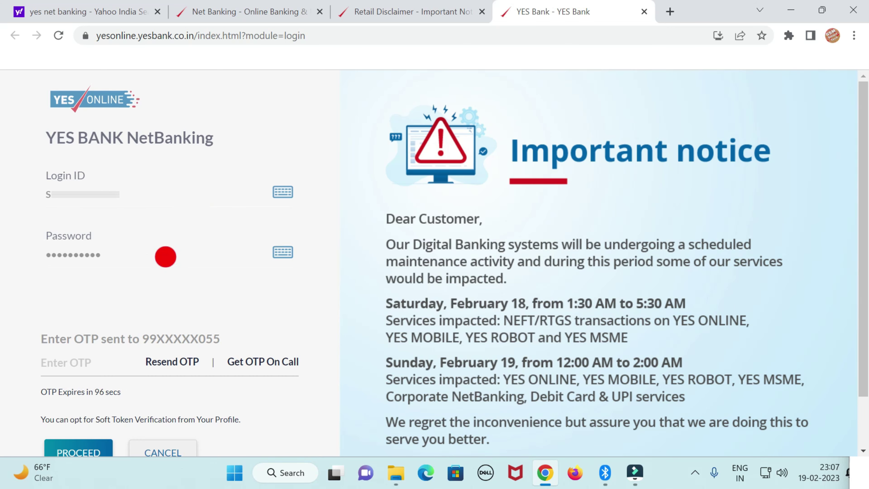
Step: Enter the six-digit OTP and proceed with the NetBanking login
{"action": "scroll", "coordinate": [82, 370], "scroll_direction": "down", "scroll_amount": 2}
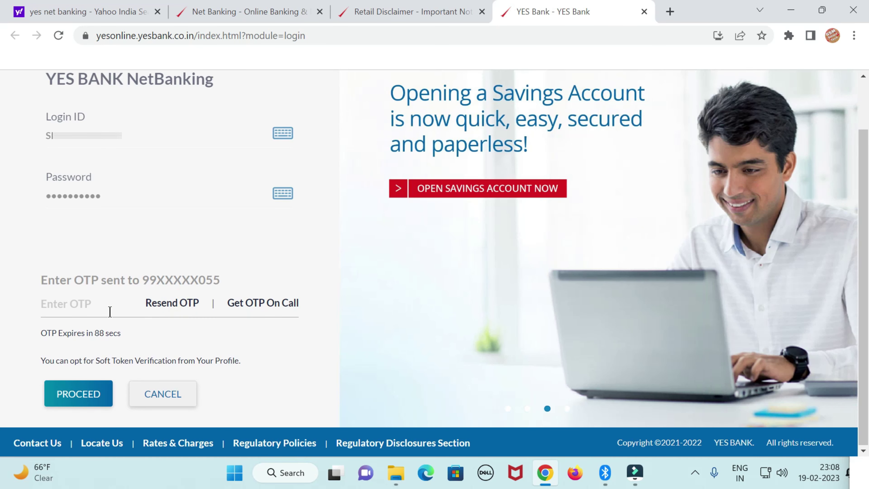
{"action": "left_click", "coordinate": [81, 310]}
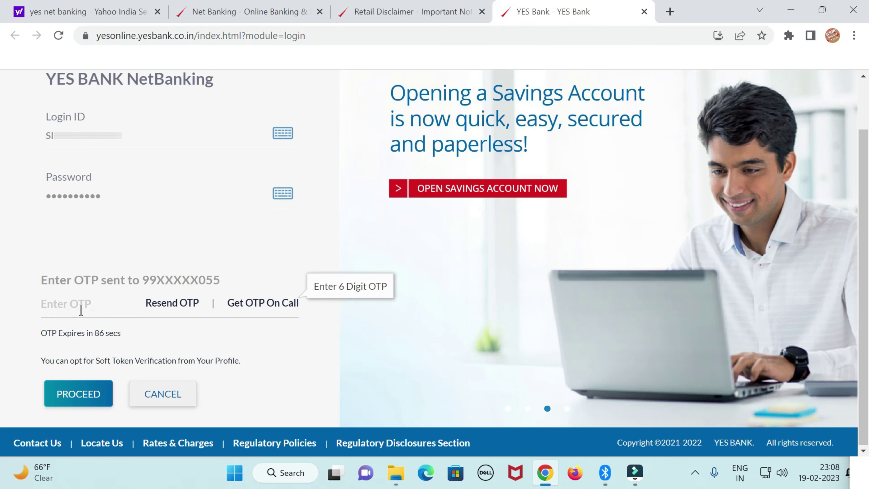
{"action": "left_click", "coordinate": [78, 319]}
{"action": "key", "text": "ctrl+v"}
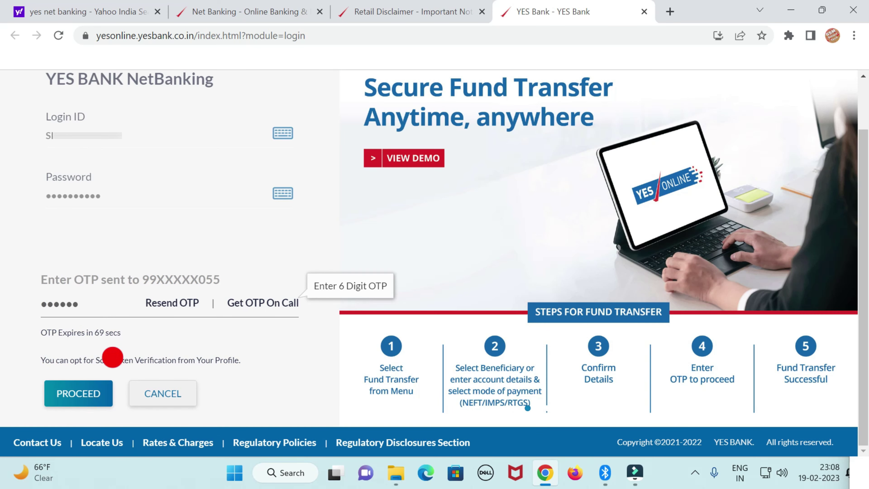
{"action": "left_click", "coordinate": [88, 400]}
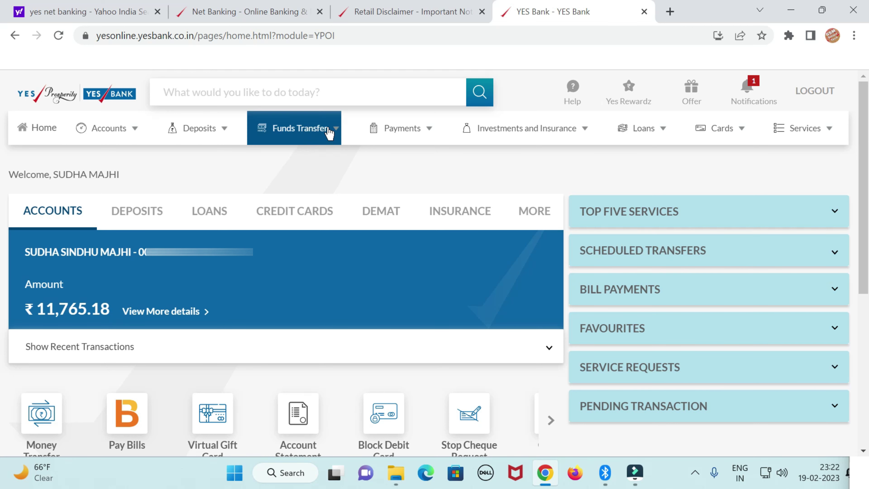
Step: Open Money Transfer from the dashboard and choose Account Number under Other as the recipient type
{"action": "scroll", "coordinate": [255, 327], "scroll_direction": "down", "scroll_amount": 2}
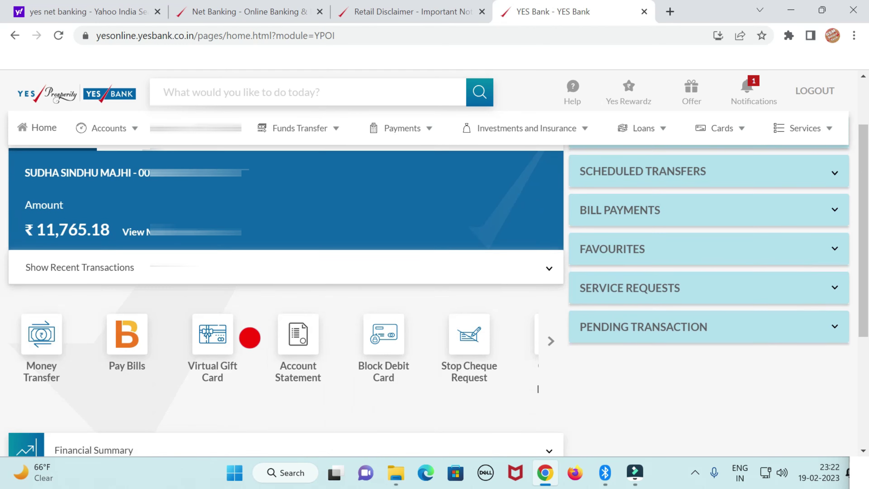
{"action": "left_click", "coordinate": [40, 327]}
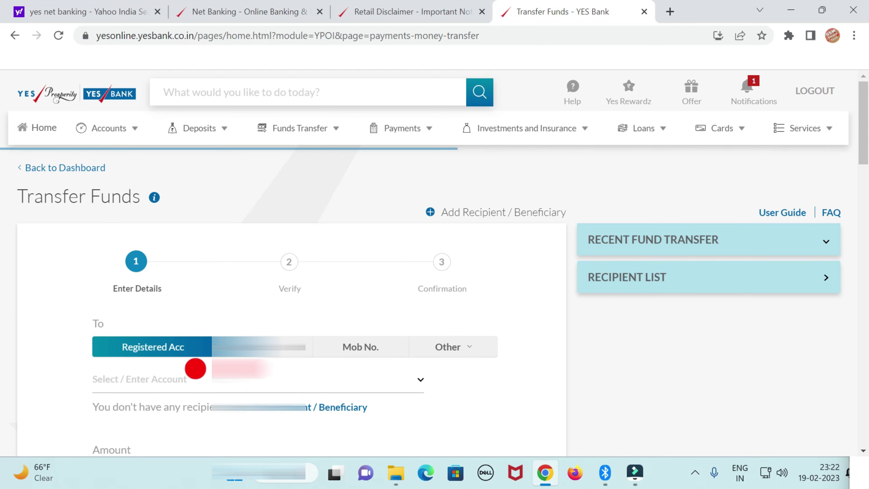
{"action": "scroll", "coordinate": [307, 390], "scroll_direction": "down", "scroll_amount": 5}
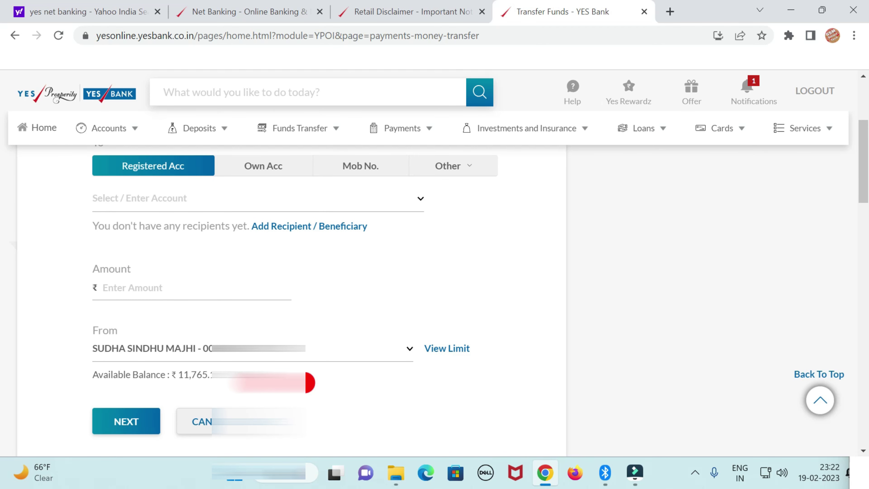
{"action": "scroll", "coordinate": [310, 382], "scroll_direction": "up", "scroll_amount": 3}
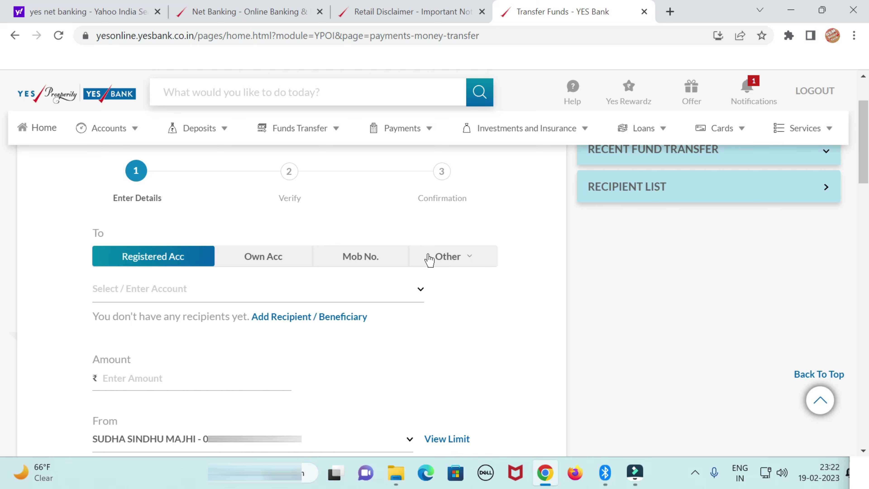
{"action": "left_click", "coordinate": [460, 258]}
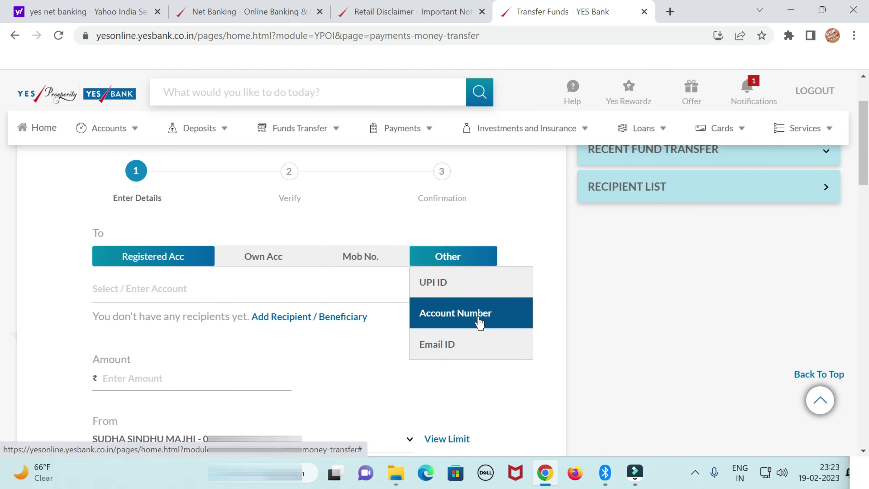
{"action": "left_click", "coordinate": [463, 316]}
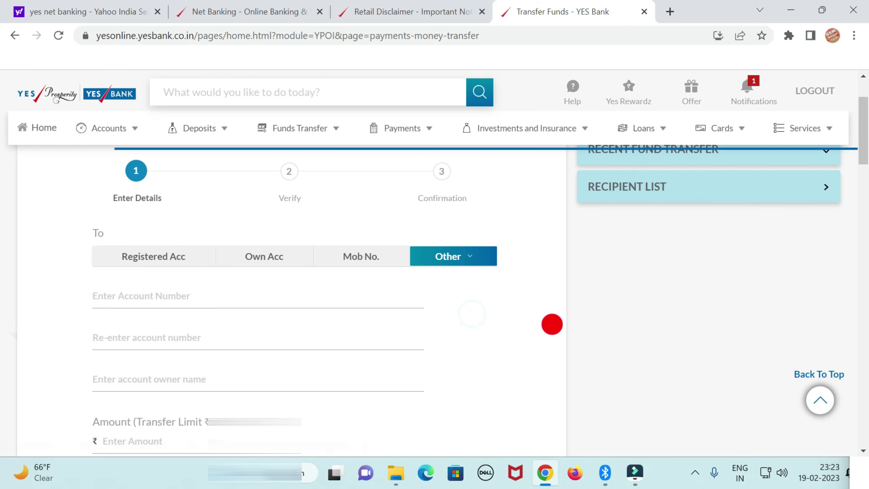
{"action": "scroll", "coordinate": [612, 326], "scroll_direction": "down", "scroll_amount": 2}
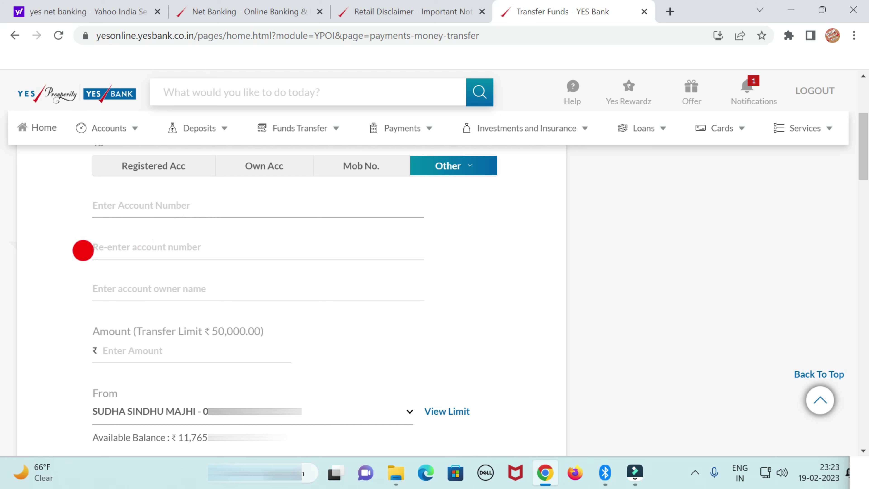
{"action": "left_click", "coordinate": [217, 227]}
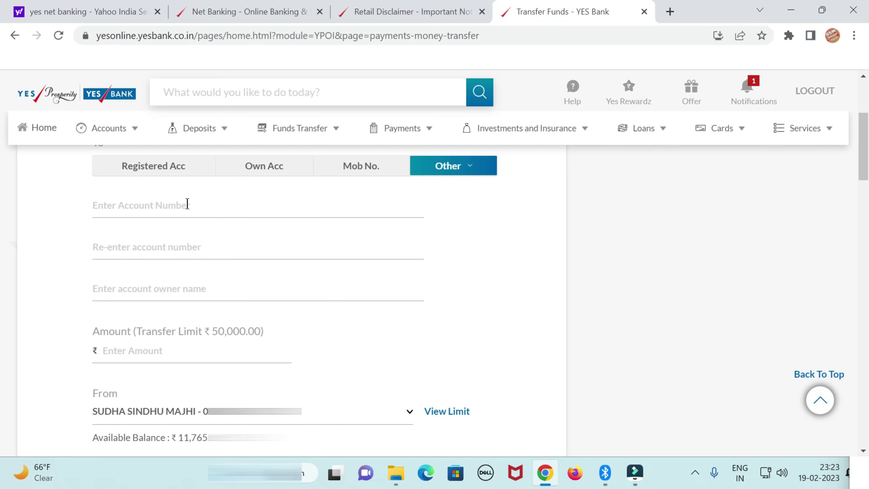
{"action": "left_click", "coordinate": [141, 227]}
{"action": "left_click", "coordinate": [176, 240]}
{"action": "left_click", "coordinate": [164, 271]}
{"action": "left_click", "coordinate": [137, 225]}
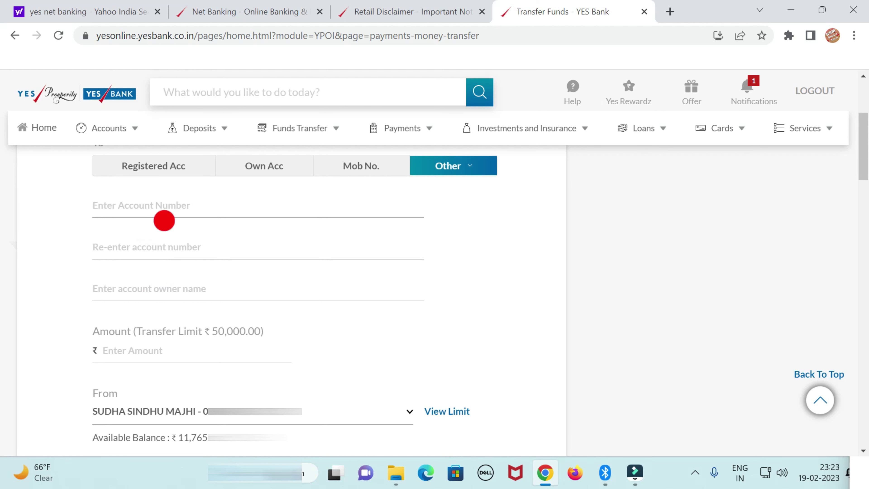
{"action": "left_click", "coordinate": [181, 279]}
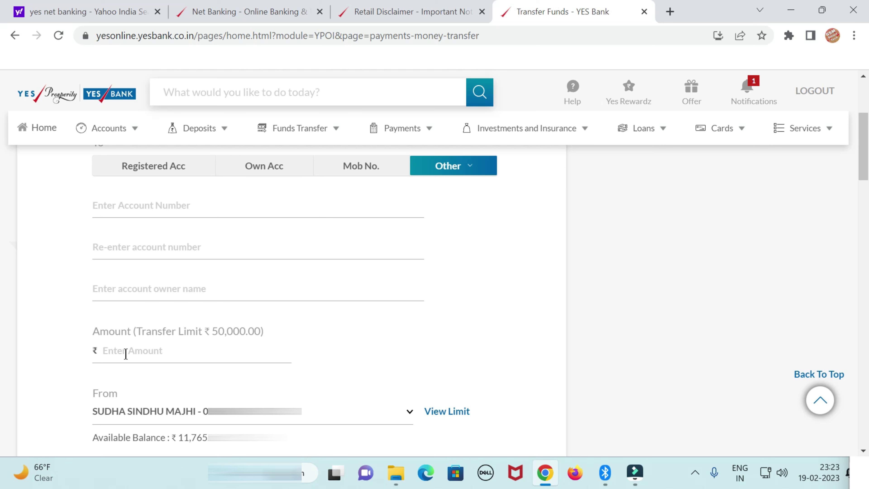
Step: Set the transfer amount to 500 rupees and choose YES BANK as the recipient's bank
{"action": "type", "text": "500"}
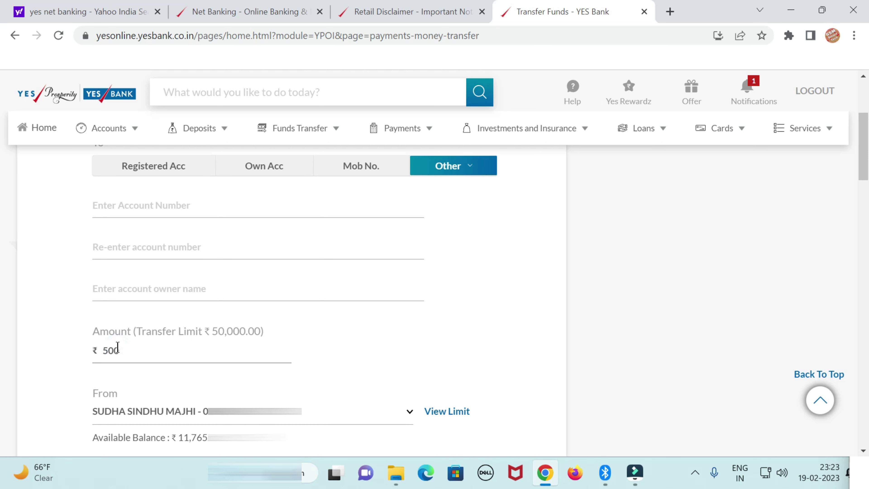
{"action": "scroll", "coordinate": [218, 352], "scroll_direction": "down", "scroll_amount": 5}
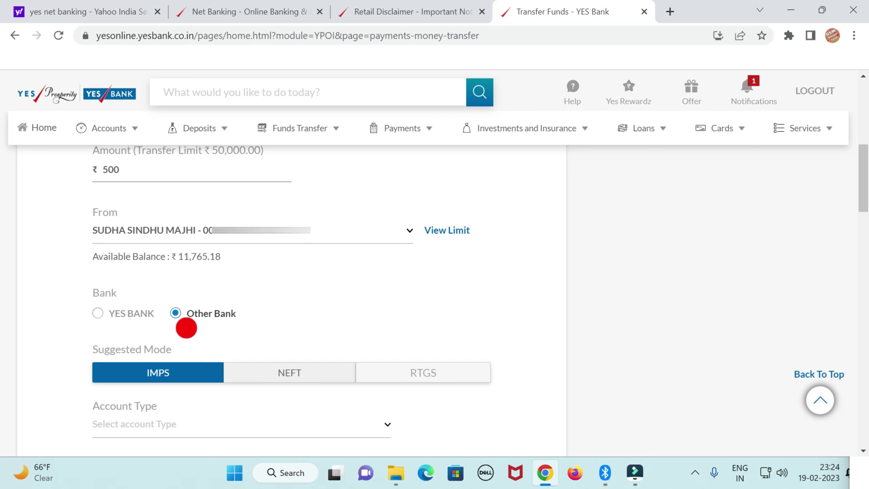
{"action": "left_click", "coordinate": [99, 317]}
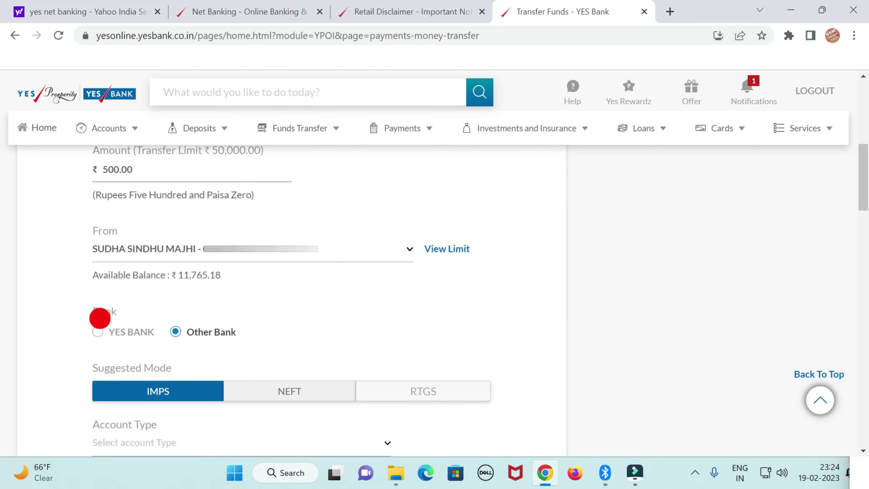
{"action": "left_click", "coordinate": [100, 331]}
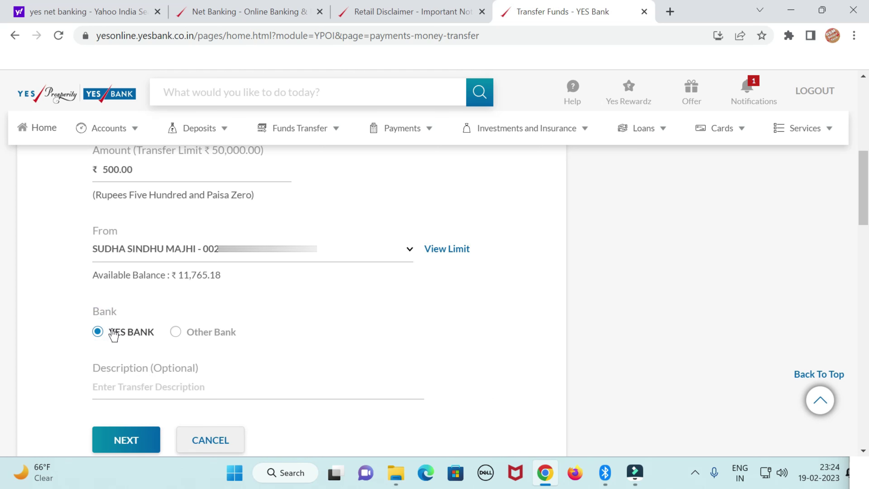